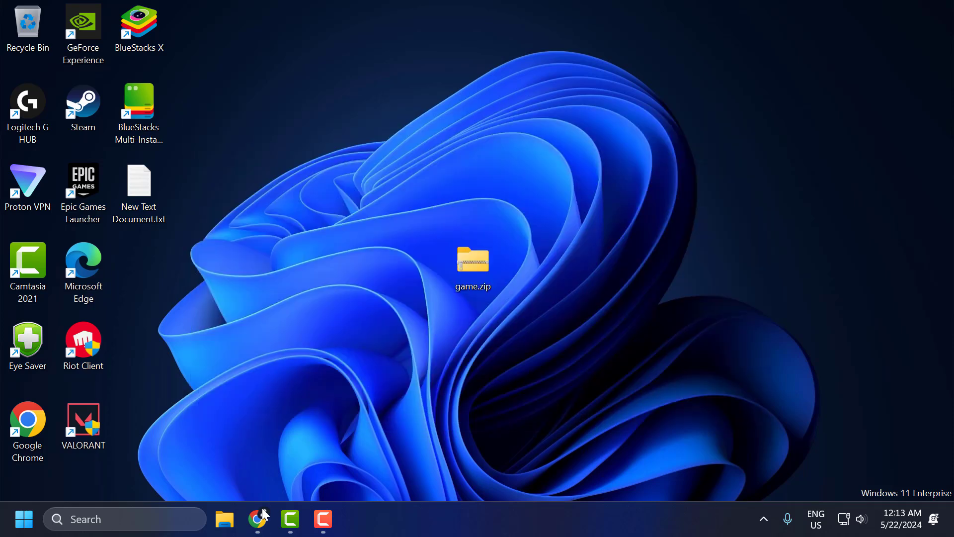
Download the WinRAR 7.01 English 64-bit installer and launch winrar-x64-701.exe from Downloads.
{"action": "left_click", "coordinate": [259, 519]}
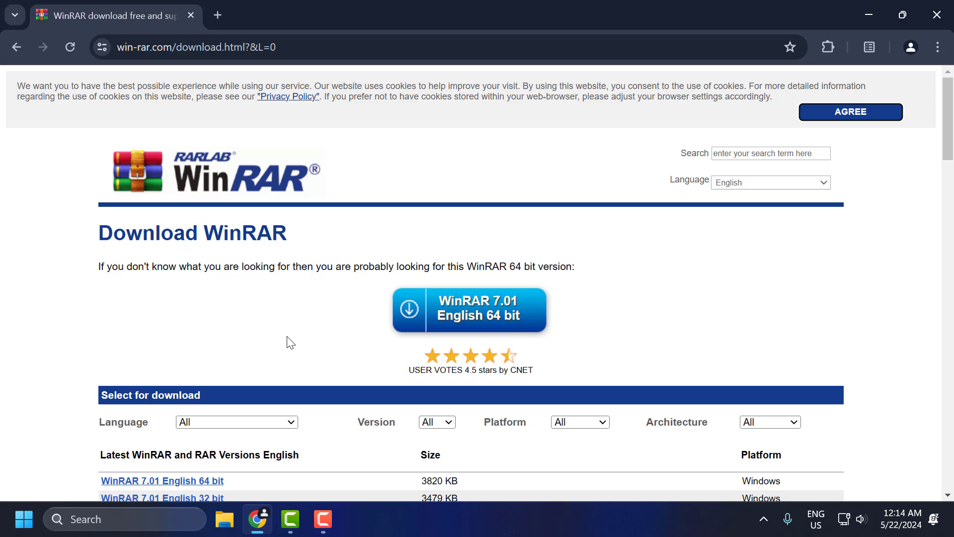
{"action": "scroll", "coordinate": [312, 302], "scroll_direction": "down", "scroll_amount": 2}
{"action": "scroll", "coordinate": [311, 291], "scroll_direction": "down", "scroll_amount": 1}
{"action": "scroll", "coordinate": [310, 286], "scroll_direction": "down", "scroll_amount": 1}
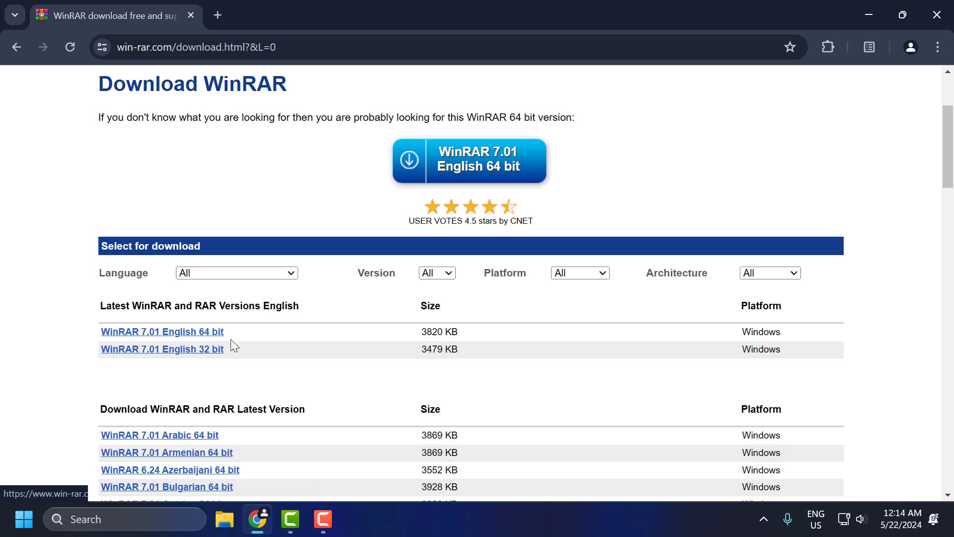
{"action": "left_click", "coordinate": [188, 334]}
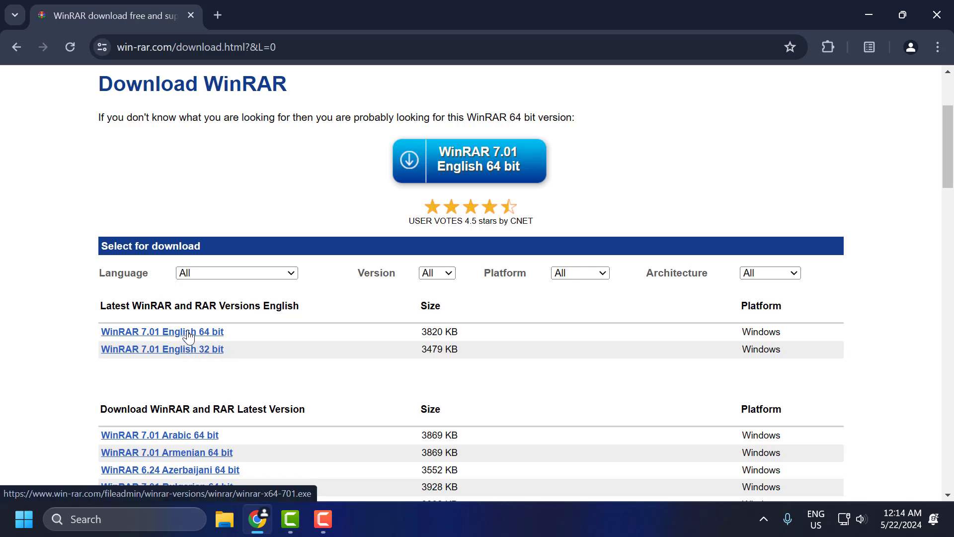
{"action": "left_click", "coordinate": [884, 48]}
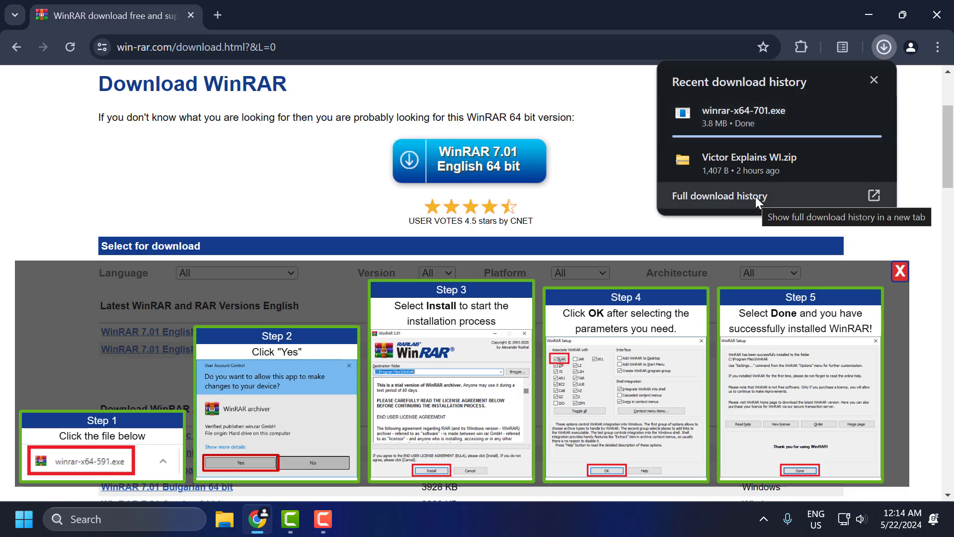
Install WinRAR 7.01 with default options to C:\Program Files\WinRAR, then close setup.
{"action": "left_click", "coordinate": [764, 121]}
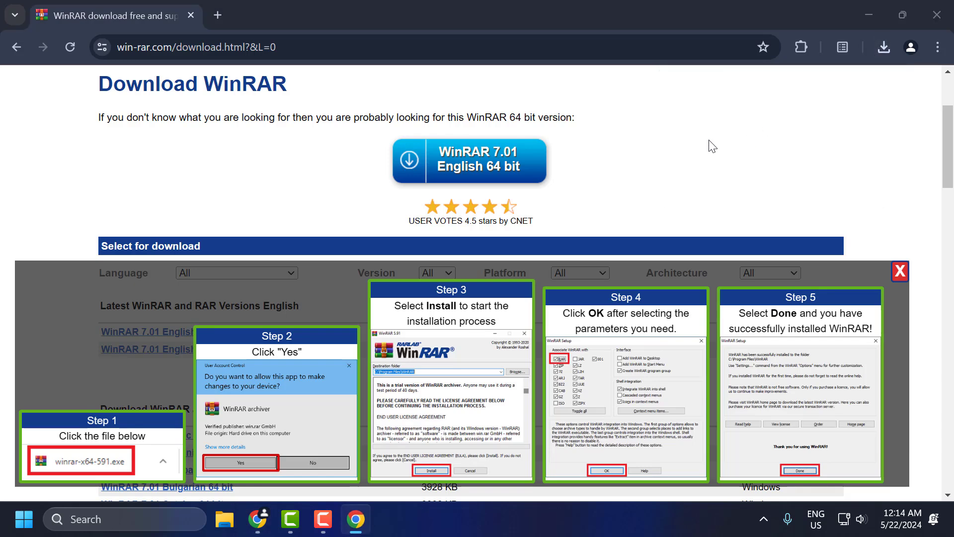
{"action": "left_click", "coordinate": [868, 15]}
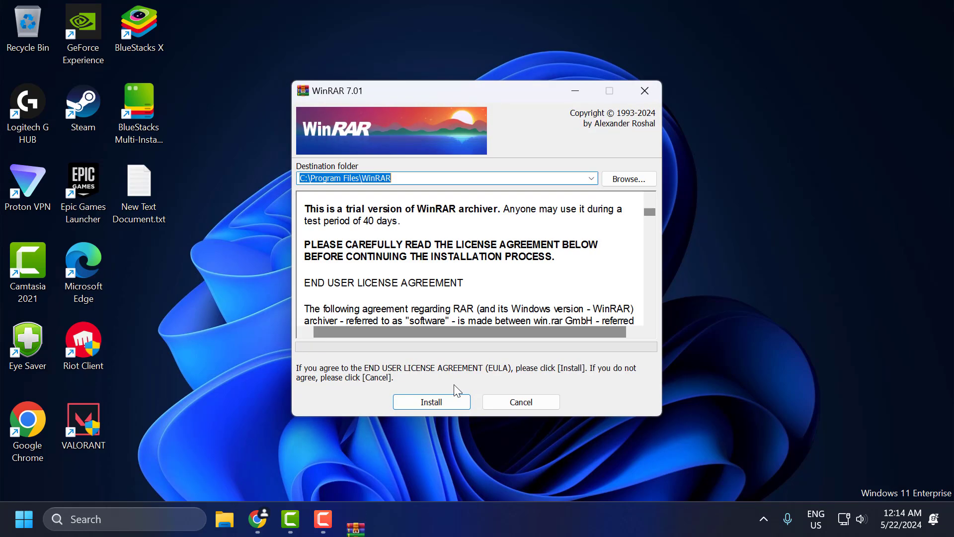
{"action": "left_click", "coordinate": [445, 404]}
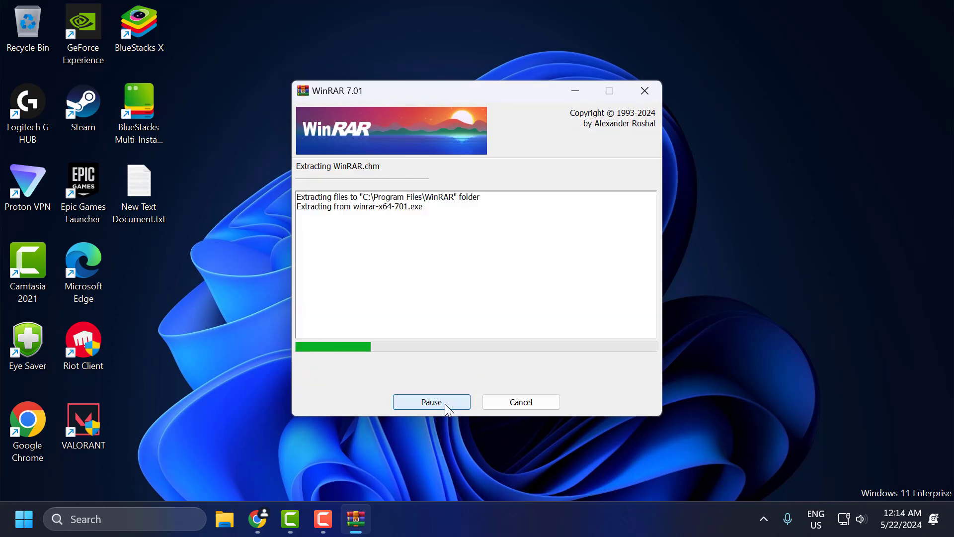
{"action": "left_click", "coordinate": [458, 396]}
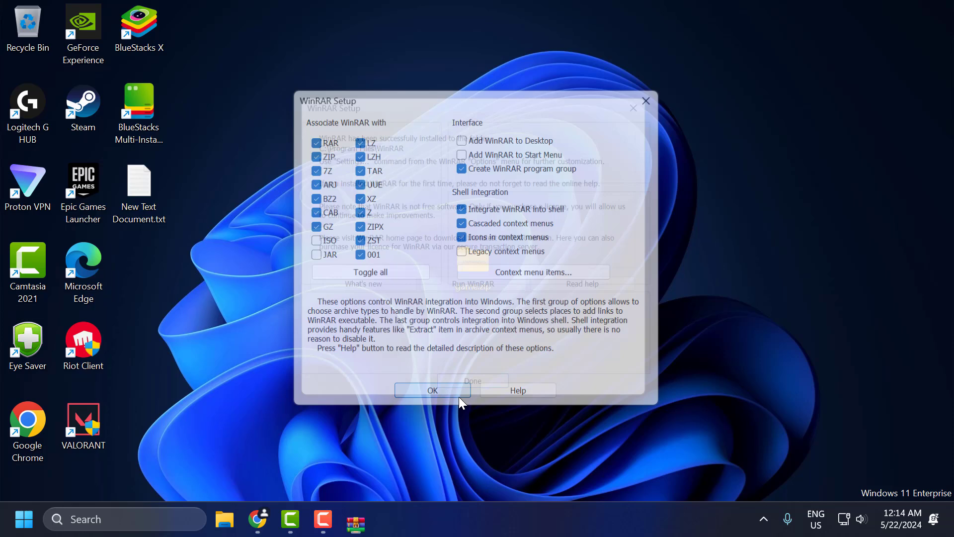
{"action": "left_click", "coordinate": [470, 396]}
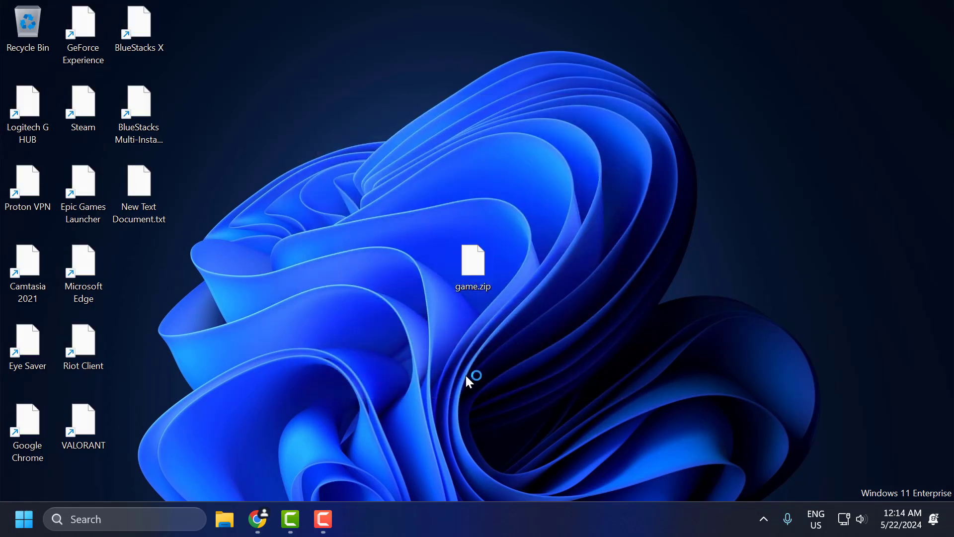
Extract game.zip to a 'game' folder on the desktop via the WinRAR context menu.
{"action": "right_click", "coordinate": [464, 272]}
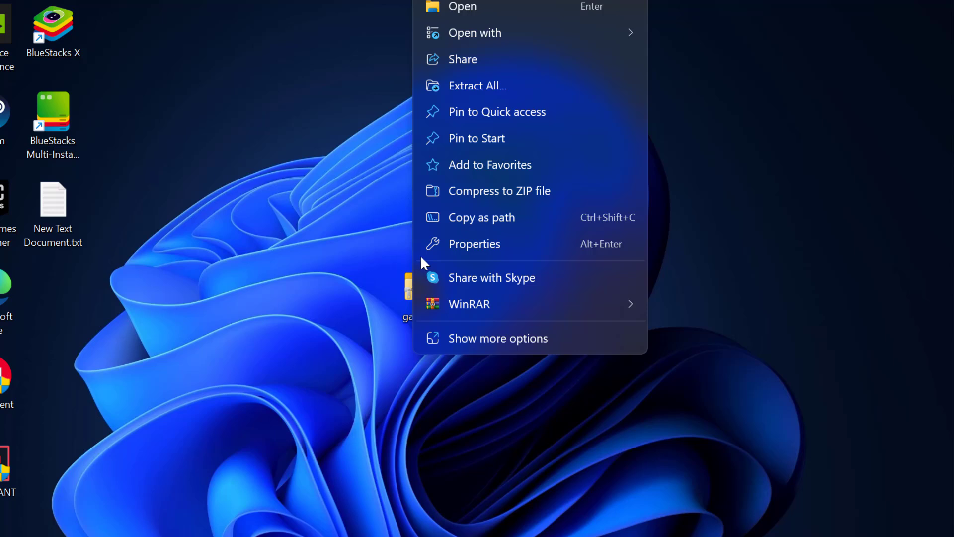
{"action": "mouse_move", "coordinate": [469, 304]}
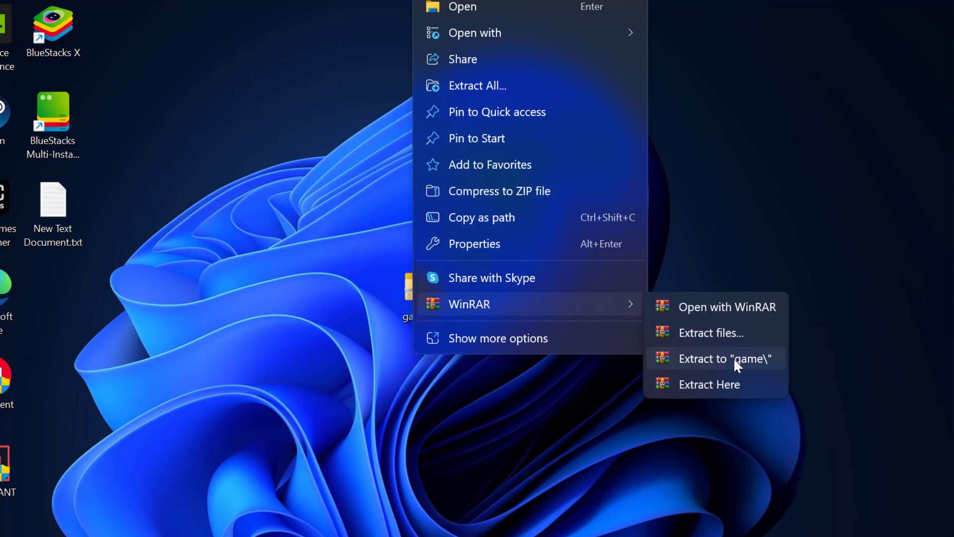
{"action": "left_click", "coordinate": [718, 361]}
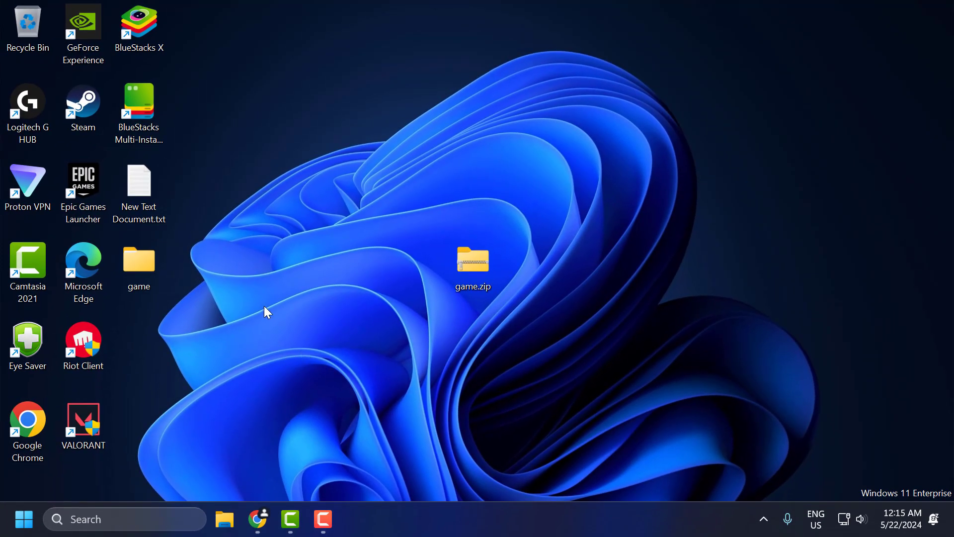
{"action": "double_click", "coordinate": [149, 271]}
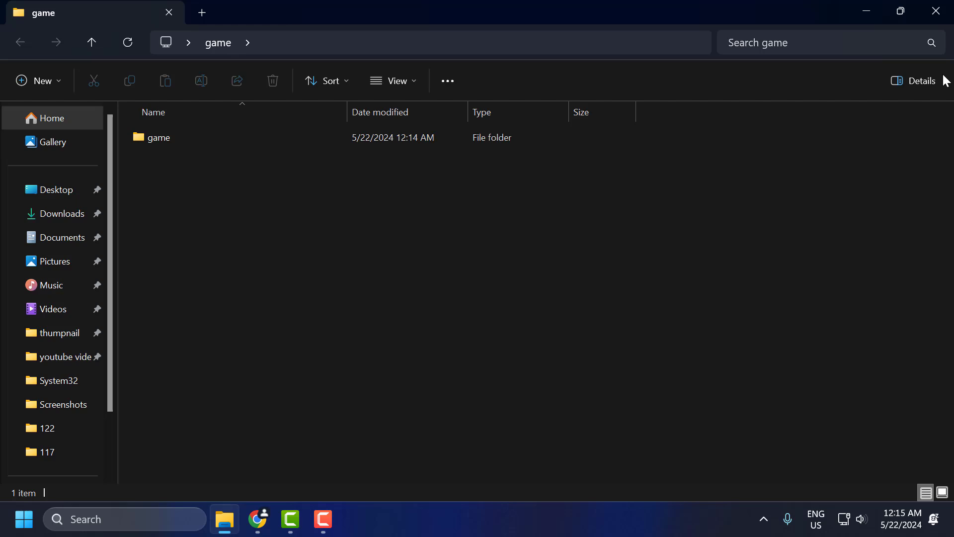
{"action": "left_click", "coordinate": [935, 11]}
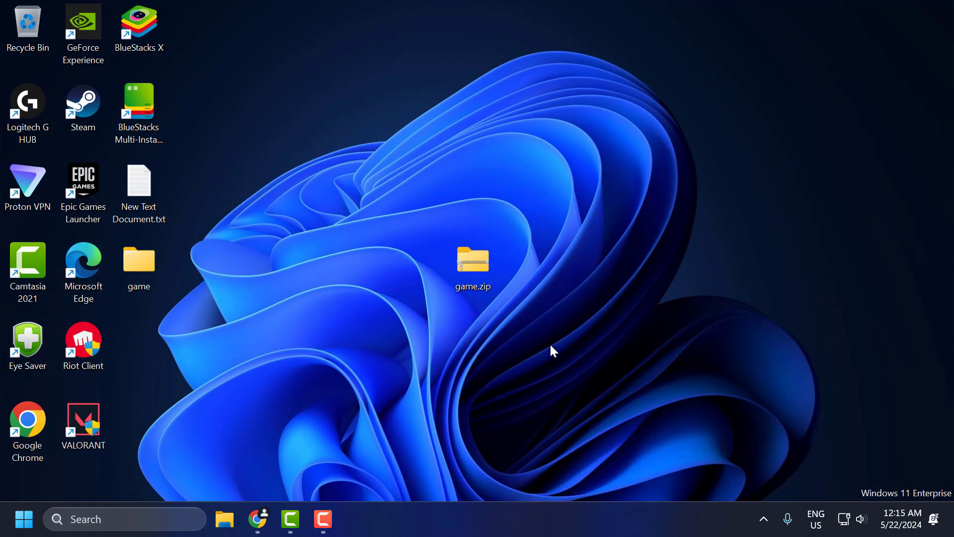